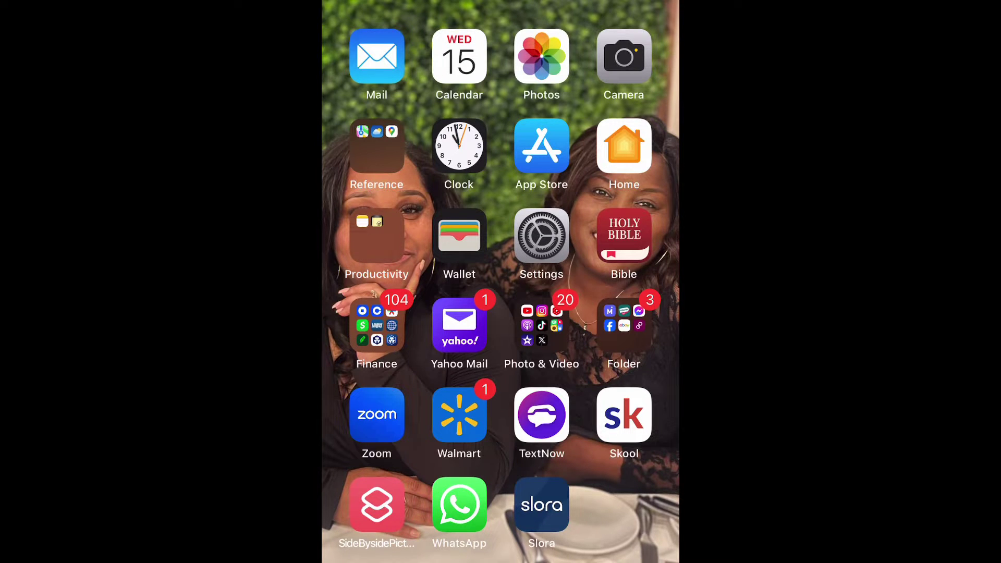
Open Settings and go to the Messages settings to reach its notification options.
{"action": "left_click", "coordinate": [541, 235]}
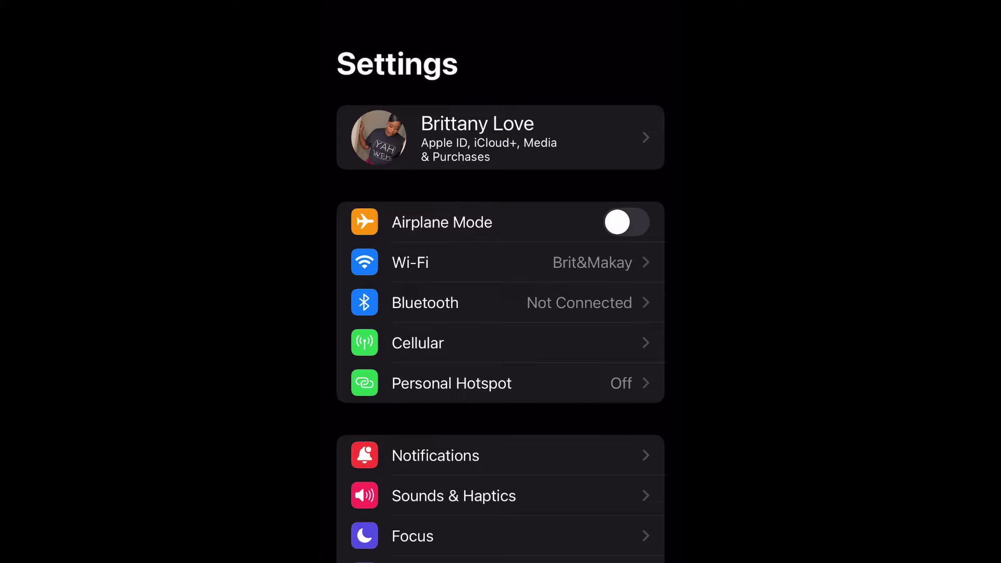
{"action": "scroll", "coordinate": [501, 312], "scroll_direction": "down", "scroll_amount": 5}
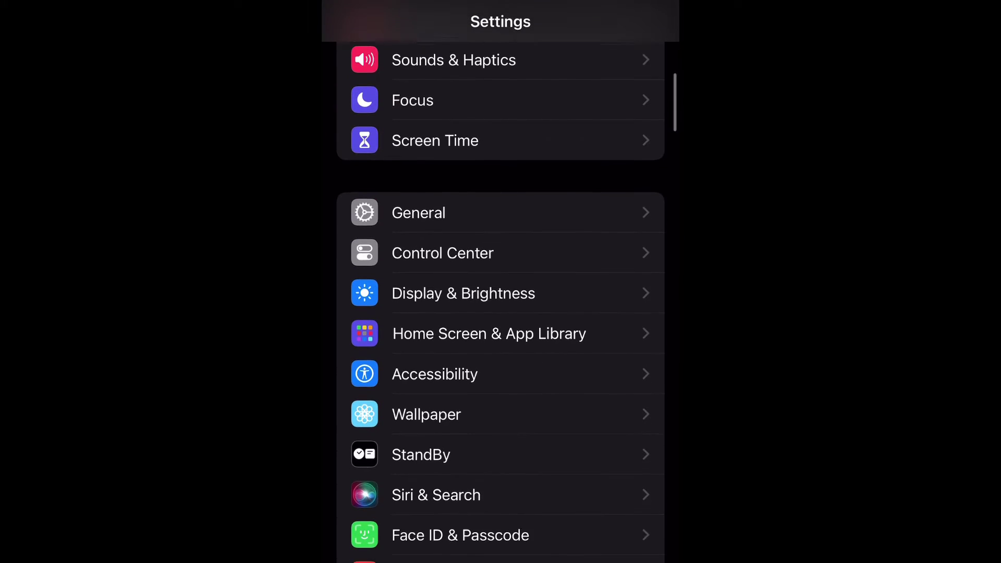
{"action": "scroll", "coordinate": [501, 313], "scroll_direction": "down", "scroll_amount": 5}
{"action": "scroll", "coordinate": [501, 314], "scroll_direction": "down", "scroll_amount": 2}
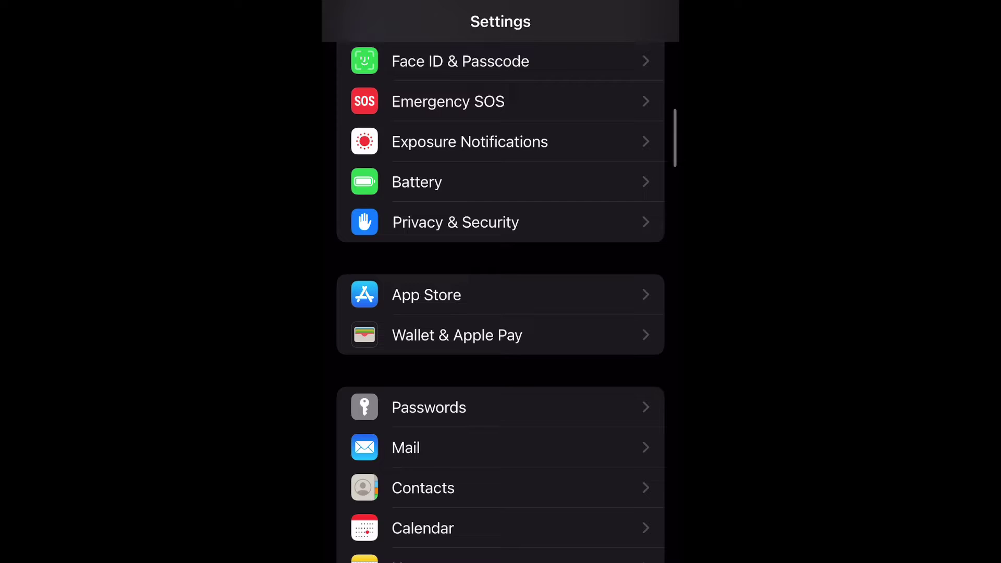
{"action": "scroll", "coordinate": [501, 313], "scroll_direction": "down", "scroll_amount": 5}
{"action": "left_click", "coordinate": [426, 415]}
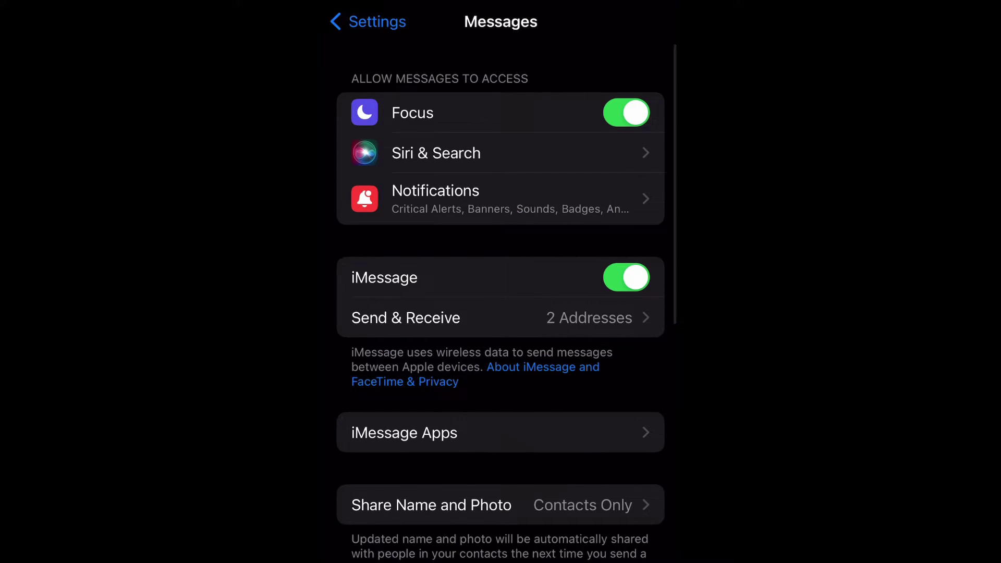
{"action": "left_click", "coordinate": [500, 198]}
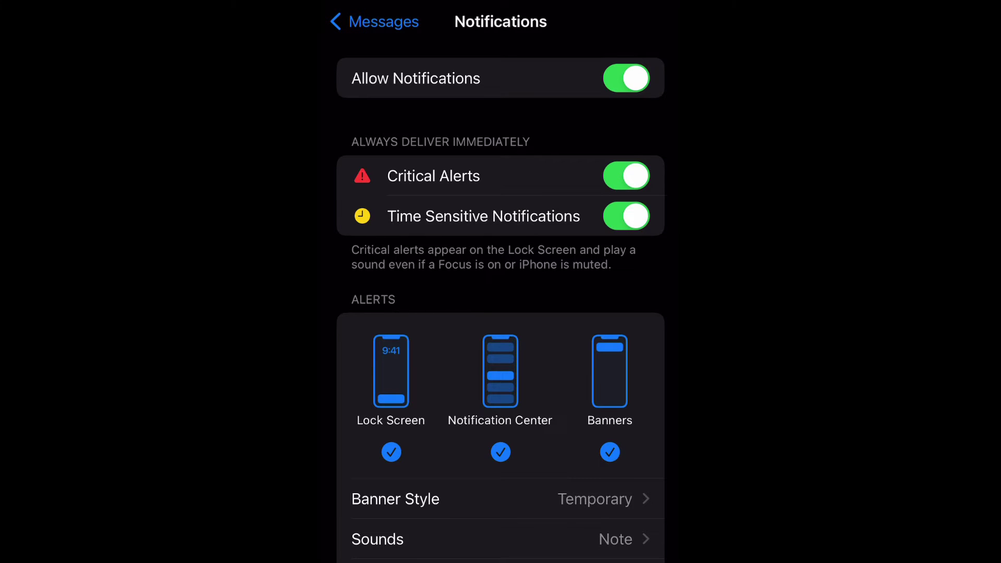
{"action": "left_click", "coordinate": [626, 176]}
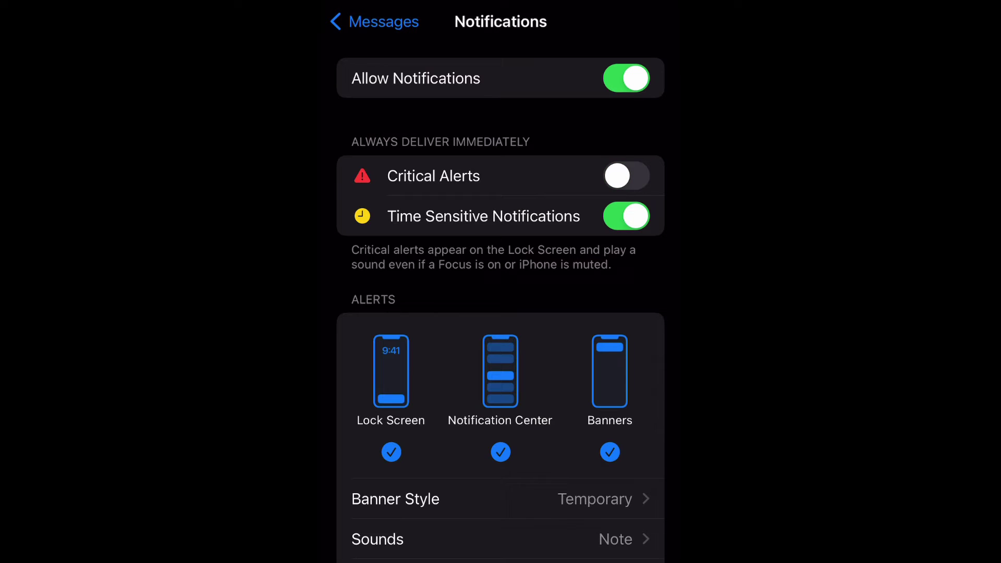
{"action": "left_click", "coordinate": [626, 176]}
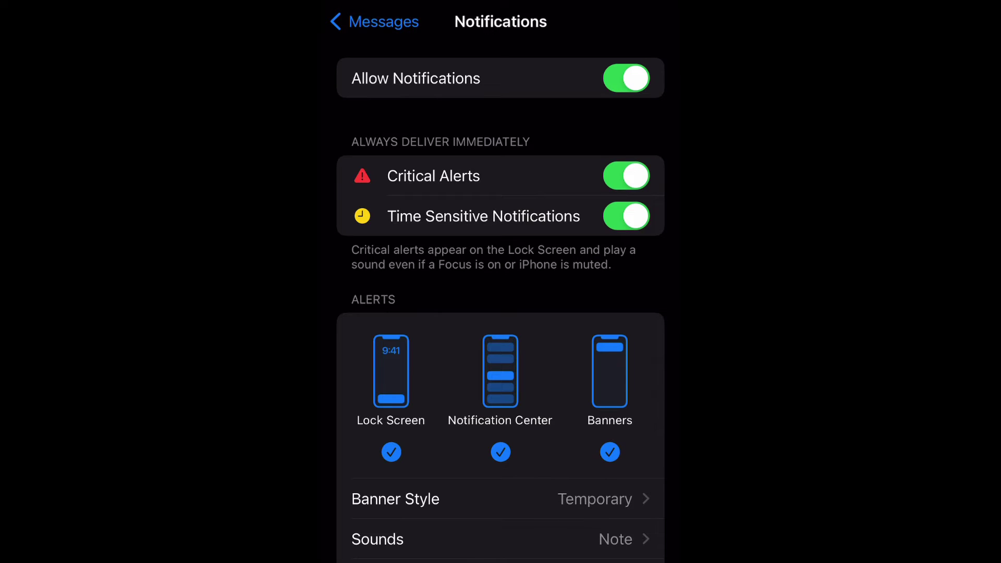